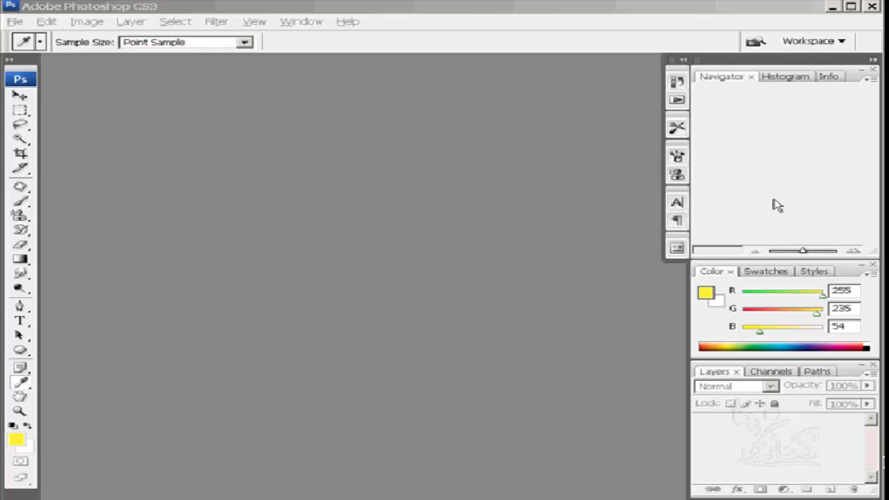
- Create a new blank 7×5 inch document using the Default Photoshop Size preset
{"action": "left_click", "coordinate": [16, 21]}
{"action": "left_click", "coordinate": [38, 39]}
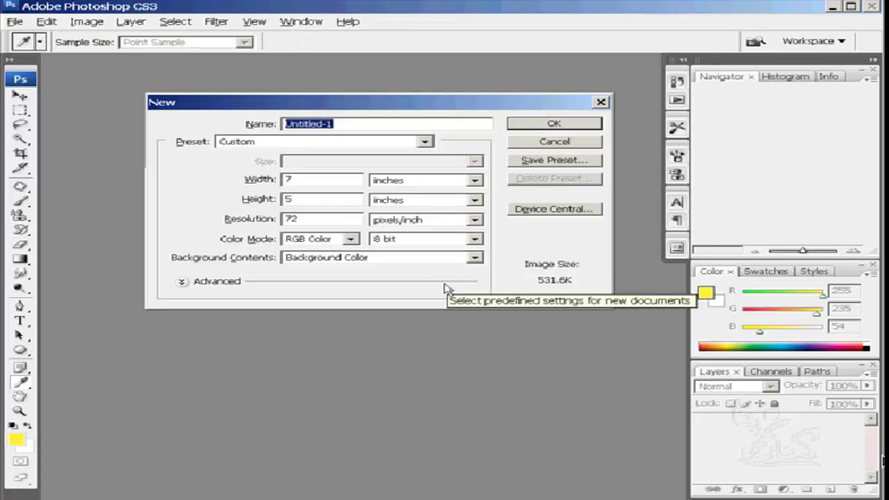
{"action": "left_click", "coordinate": [424, 141]}
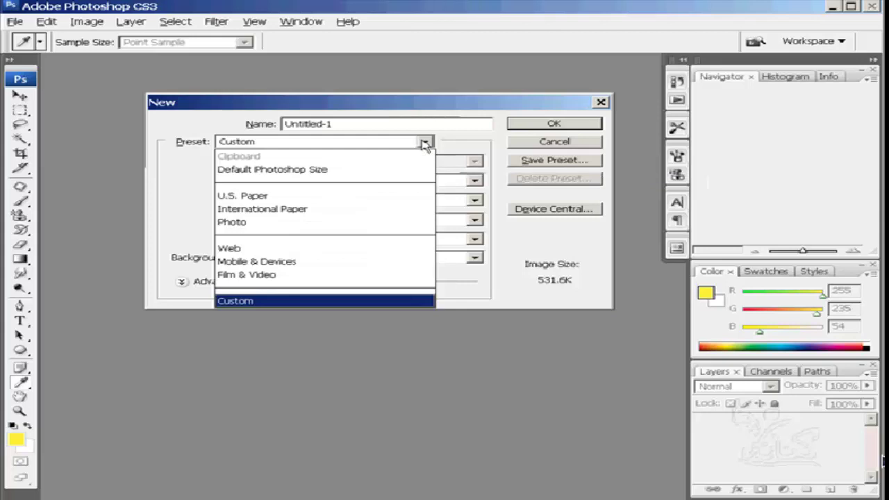
{"action": "left_click", "coordinate": [228, 170]}
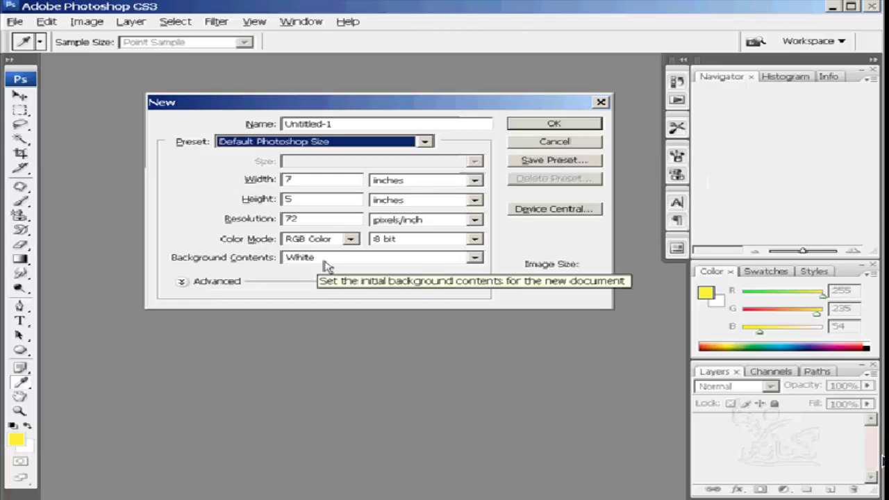
{"action": "left_click", "coordinate": [554, 123]}
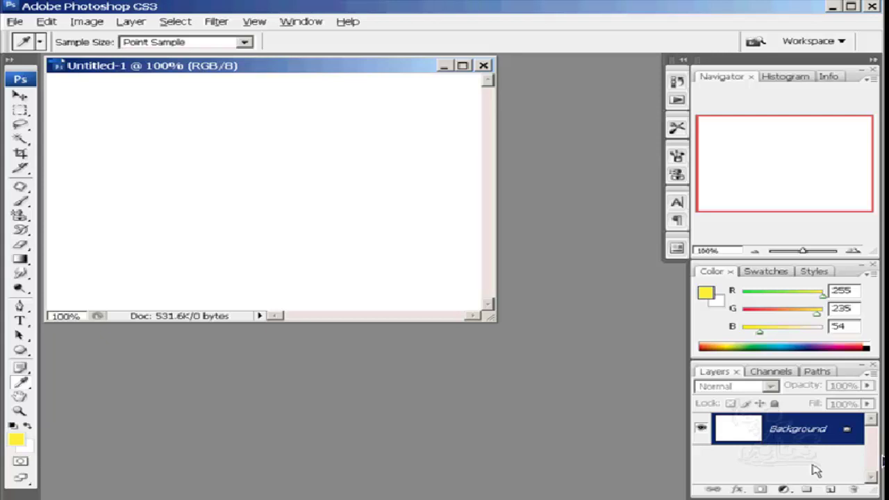
- Add an empty Layer 1 above the Background layer in Untitled-1
{"action": "left_click", "coordinate": [830, 489]}
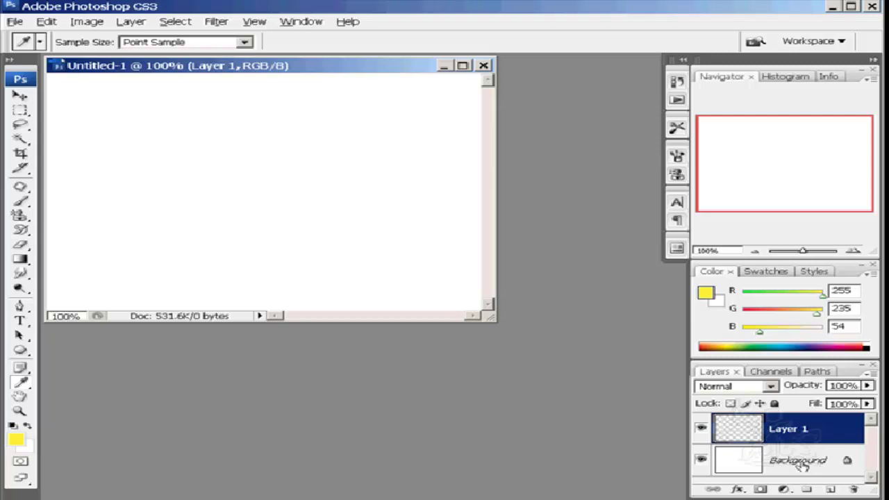
{"action": "left_click", "coordinate": [14, 22]}
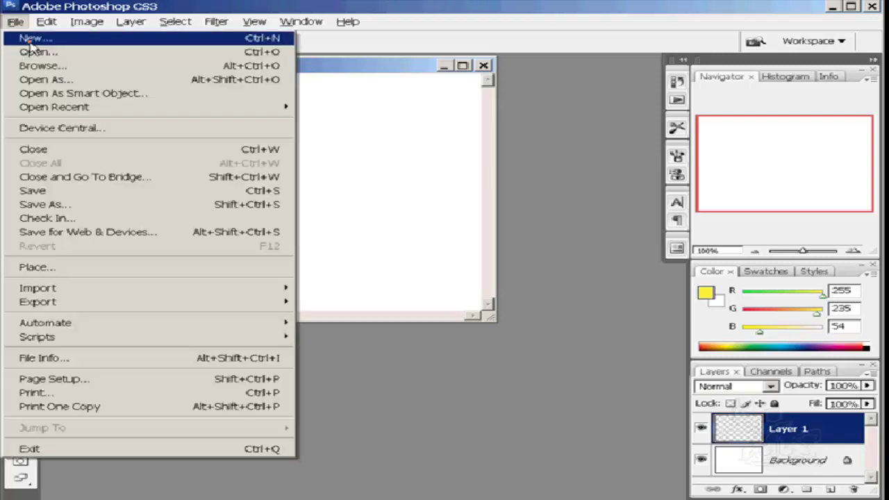
- Create Untitled-2 at 7×5 inches with Background Contents set to Transparent
{"action": "left_click", "coordinate": [31, 39]}
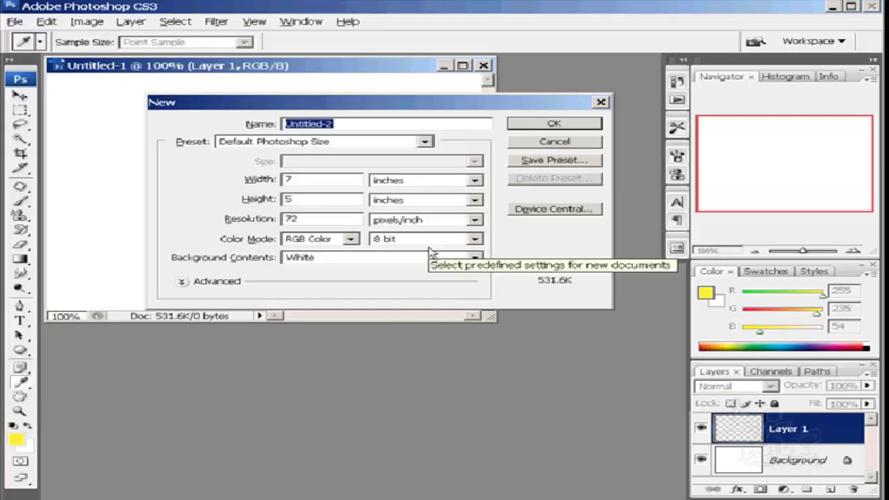
{"action": "left_click", "coordinate": [475, 258]}
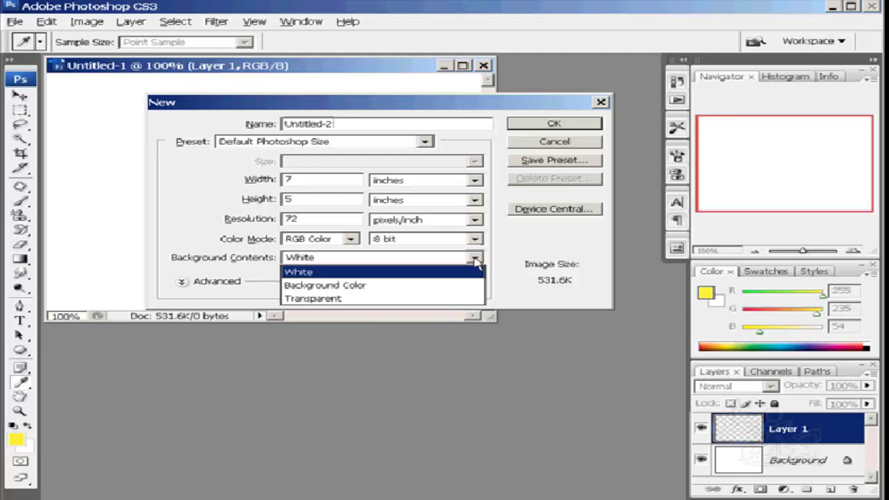
{"action": "left_click", "coordinate": [354, 300]}
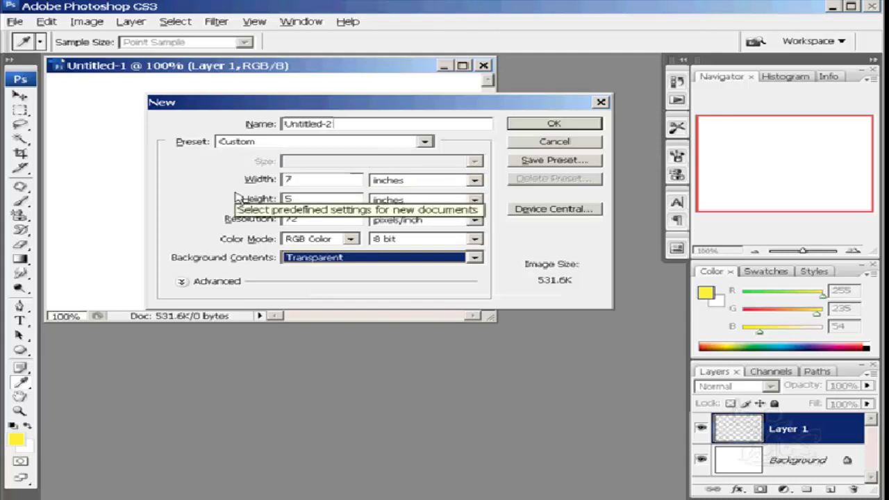
{"action": "left_click", "coordinate": [535, 125]}
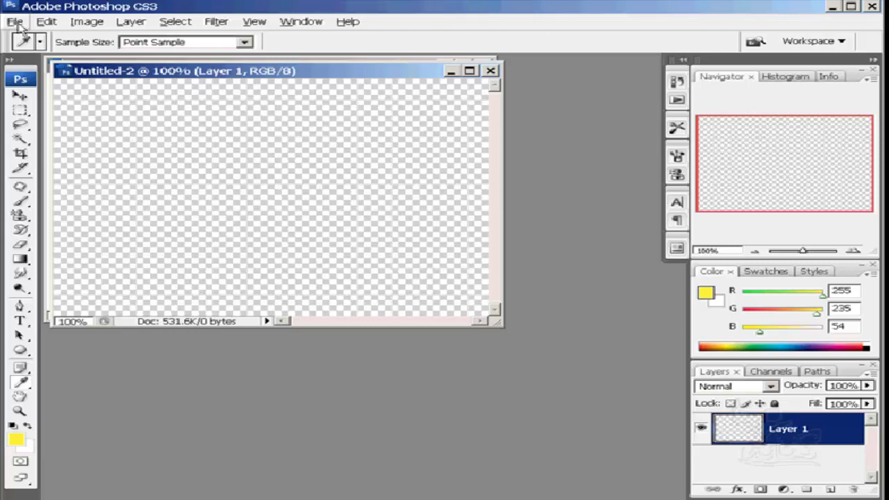
{"action": "left_click", "coordinate": [15, 22]}
- Create Untitled-3 with Background Contents set to Background Color
{"action": "left_click", "coordinate": [34, 40]}
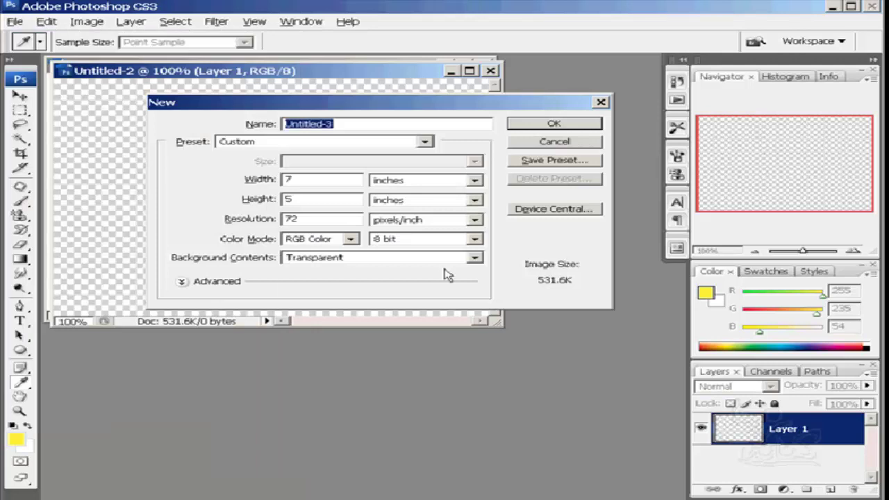
{"action": "left_click", "coordinate": [475, 258]}
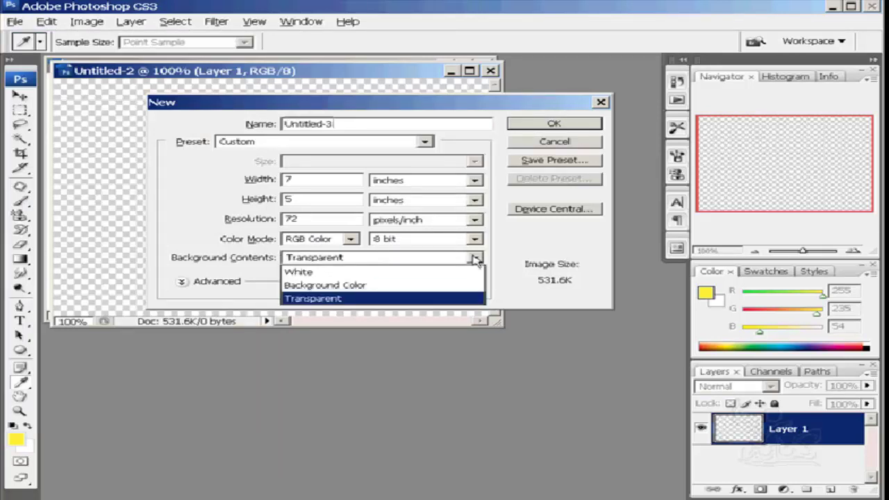
{"action": "left_click", "coordinate": [404, 290]}
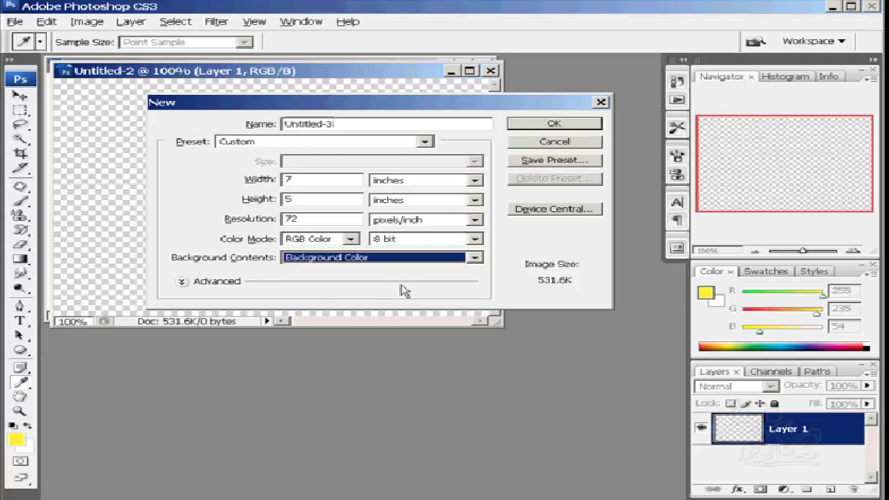
{"action": "left_click", "coordinate": [593, 126]}
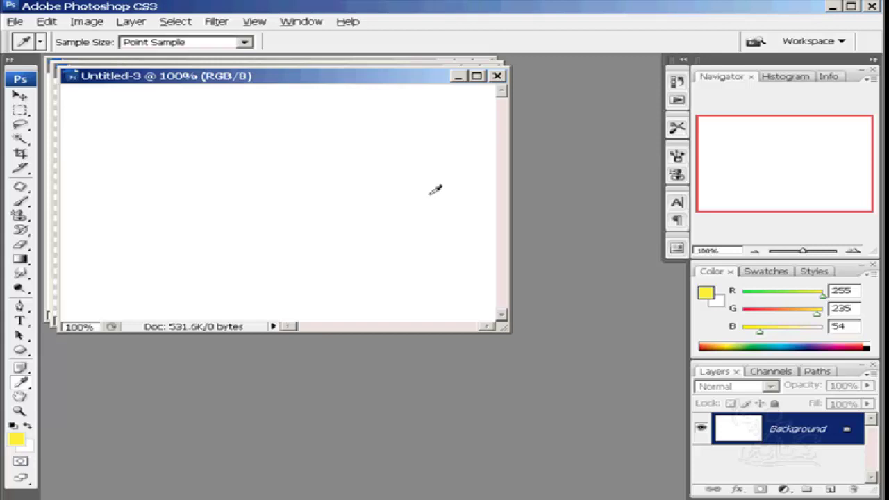
- Swap foreground and background colours, then close Untitled-3 and Untitled-1 without saving
{"action": "key", "text": "x"}
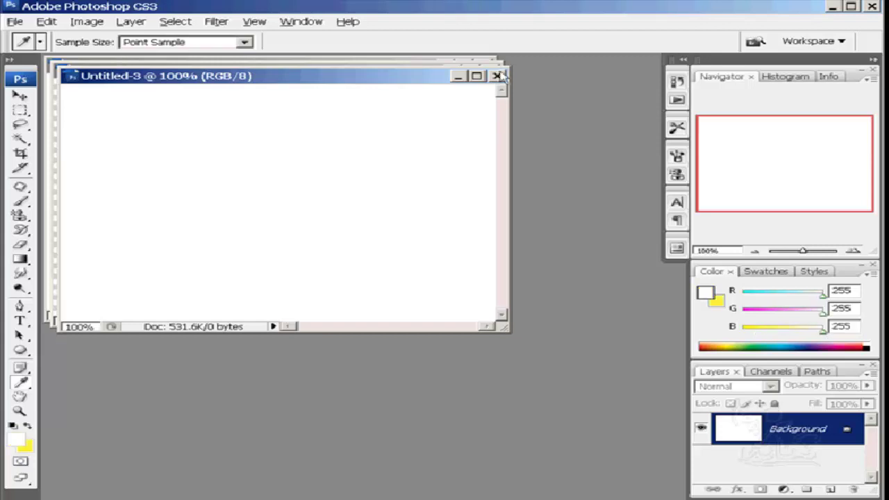
{"action": "left_click", "coordinate": [497, 75]}
{"action": "left_click", "coordinate": [484, 66]}
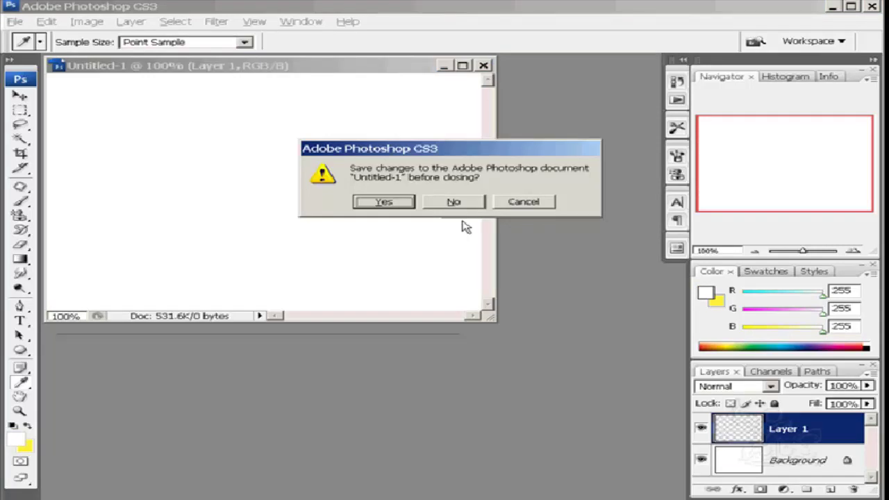
{"action": "left_click", "coordinate": [454, 201]}
- Create a yellow-filled new document, then close it
{"action": "left_click", "coordinate": [16, 21]}
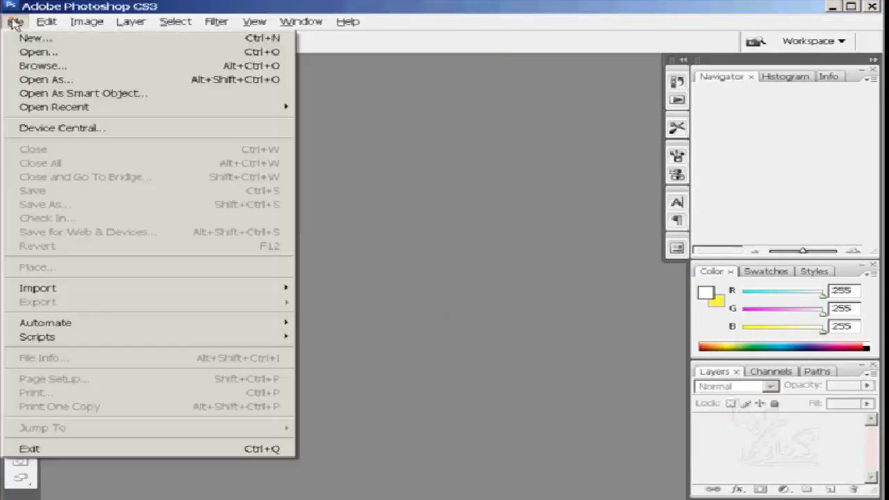
{"action": "left_click", "coordinate": [35, 38]}
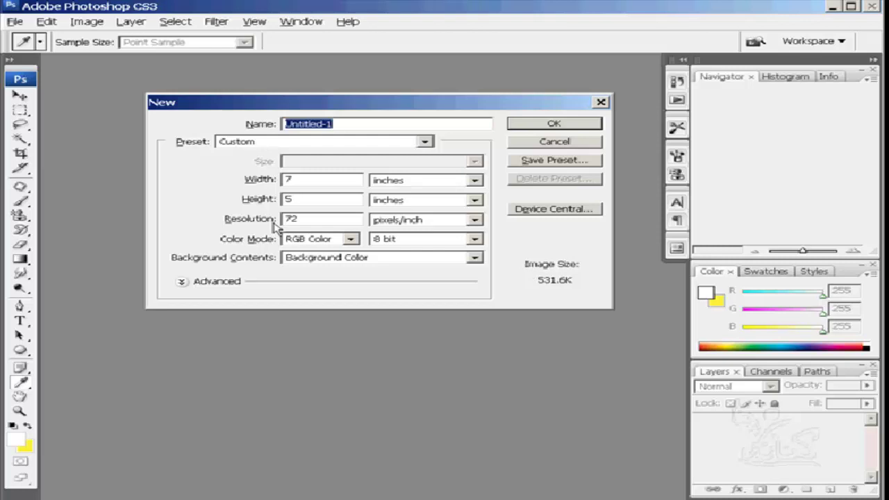
{"action": "left_click", "coordinate": [542, 125]}
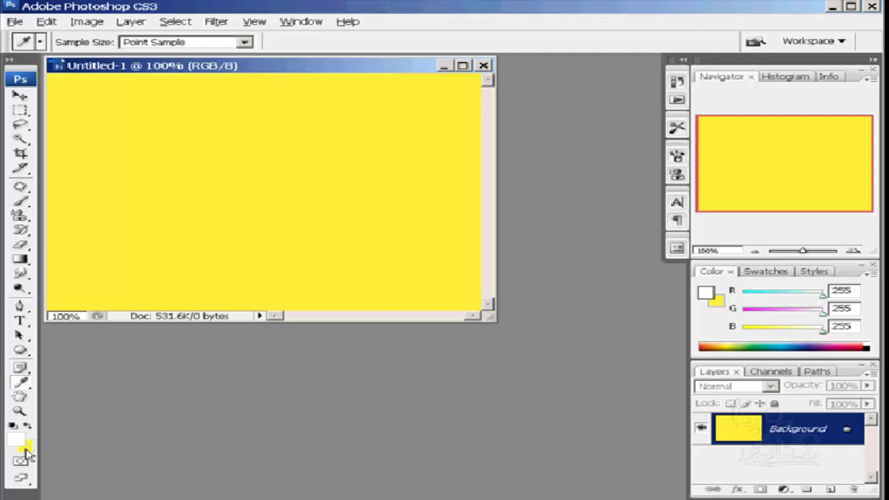
{"action": "left_click", "coordinate": [484, 66]}
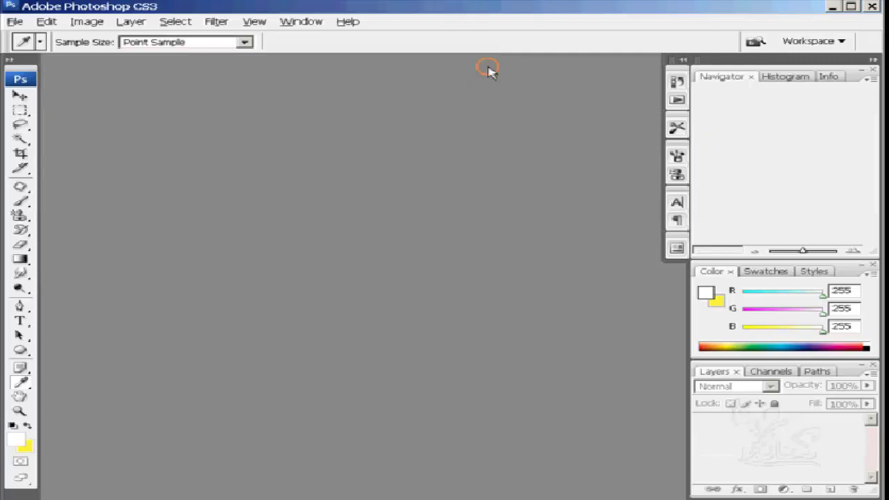
{"action": "left_click", "coordinate": [15, 22]}
{"action": "mouse_move", "coordinate": [55, 107]}
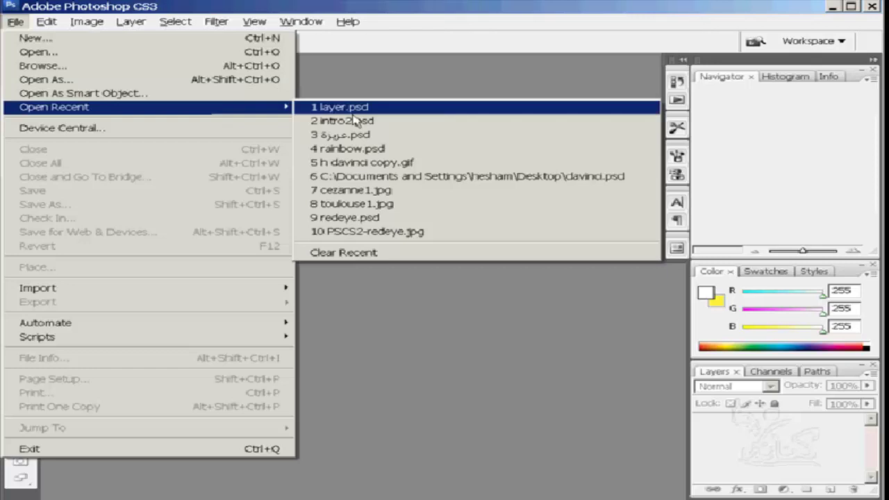
- Open recent file layer.psd, maximise its window, and collapse the side panels to icons
{"action": "left_click", "coordinate": [430, 109]}
{"action": "left_click", "coordinate": [427, 112]}
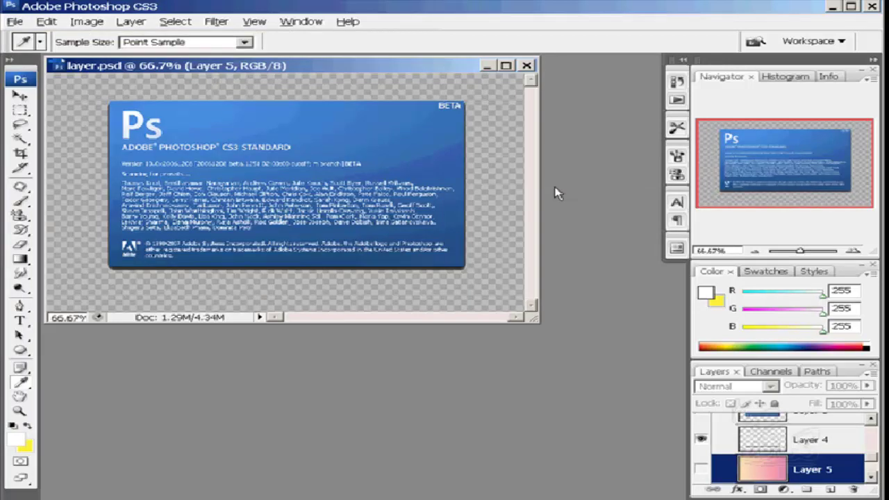
{"action": "left_click", "coordinate": [506, 66]}
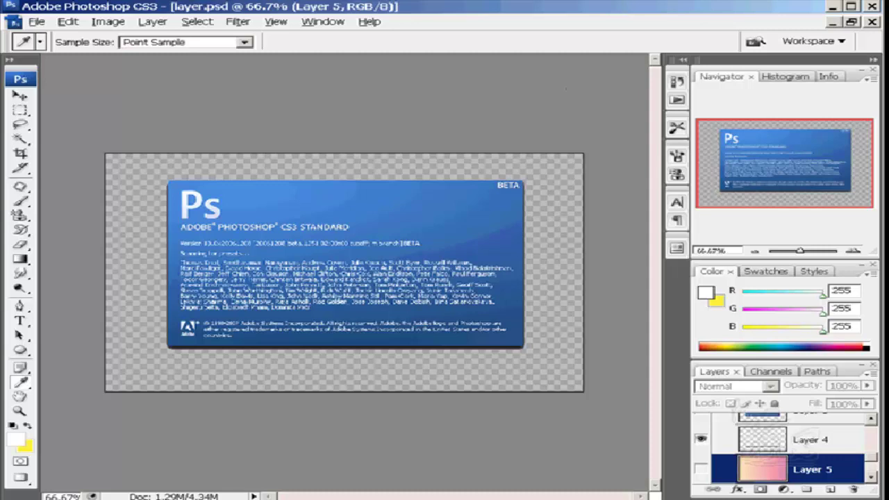
{"action": "left_click", "coordinate": [876, 60]}
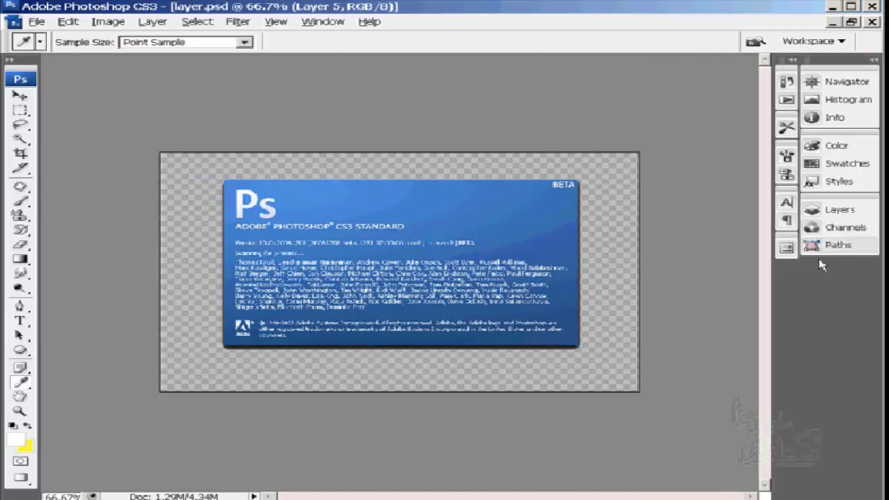
- Float the Layers panel and stretch it so Group 1 through Background are all listed
{"action": "left_click", "coordinate": [814, 214]}
{"action": "mouse_move", "coordinate": [812, 213]}
{"action": "left_mouse_down"}
{"action": "mouse_move", "coordinate": [617, 103]}
{"action": "mouse_move", "coordinate": [623, 115]}
{"action": "mouse_move", "coordinate": [658, 58]}
{"action": "left_mouse_up"}
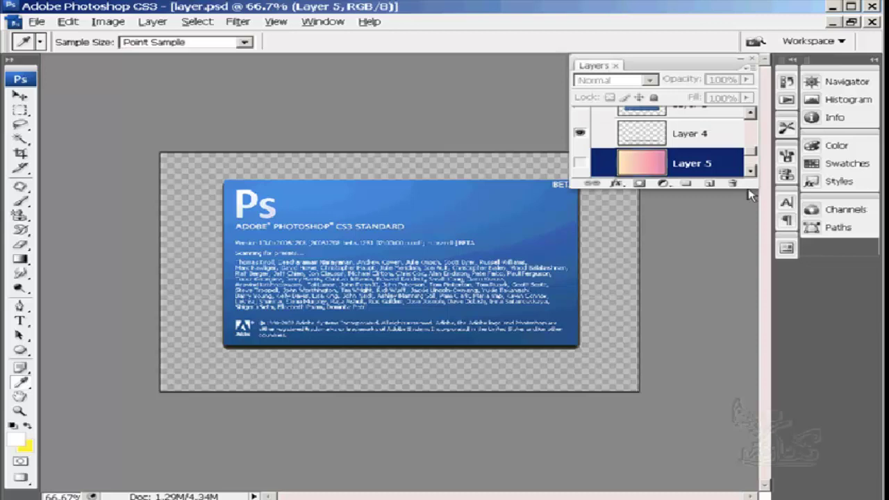
{"action": "left_click_drag", "start_coordinate": [747, 190], "coordinate": [710, 493]}
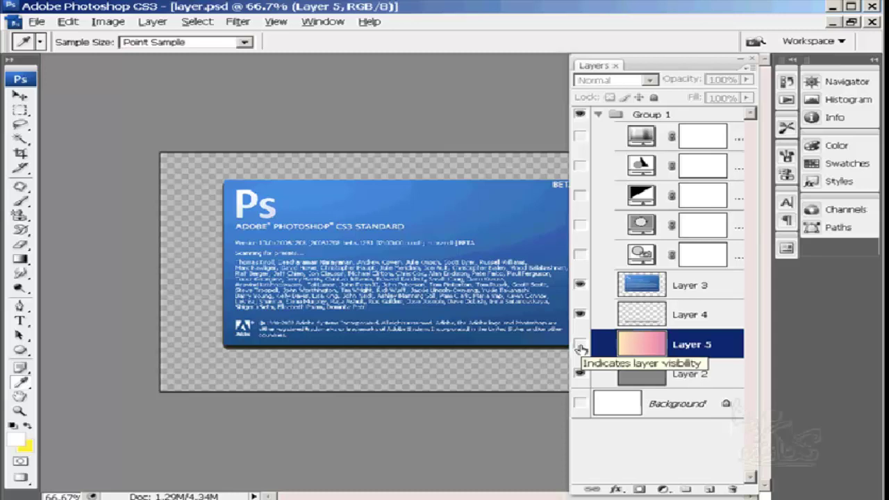
- Toggle Layer 5 and Background visibility on and off, then select Layer 2
{"action": "left_click", "coordinate": [580, 345]}
{"action": "left_click", "coordinate": [579, 346]}
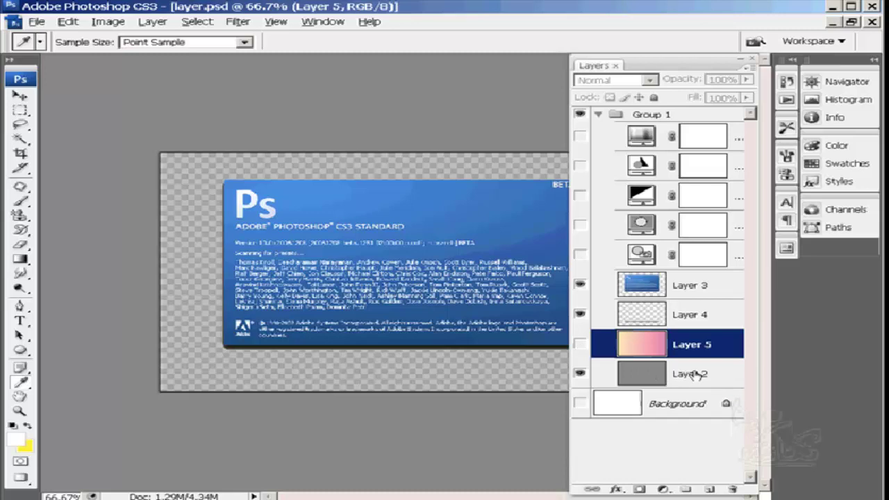
{"action": "left_click", "coordinate": [579, 404]}
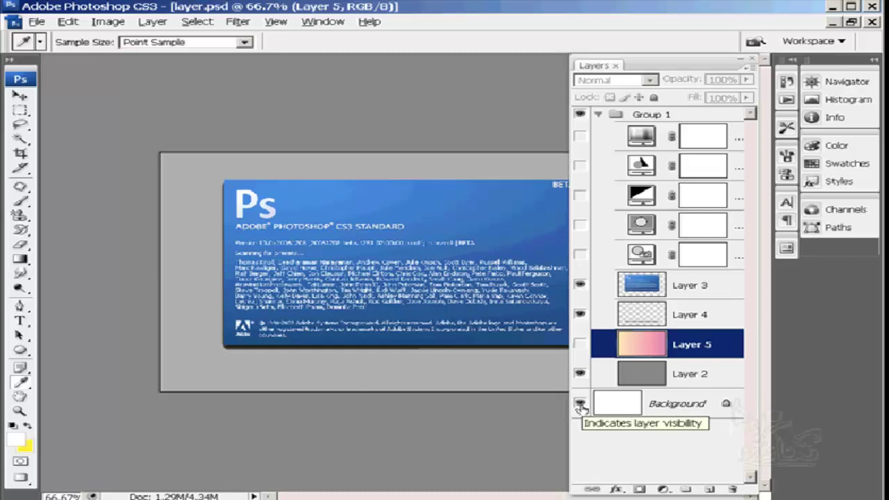
{"action": "left_click", "coordinate": [579, 404]}
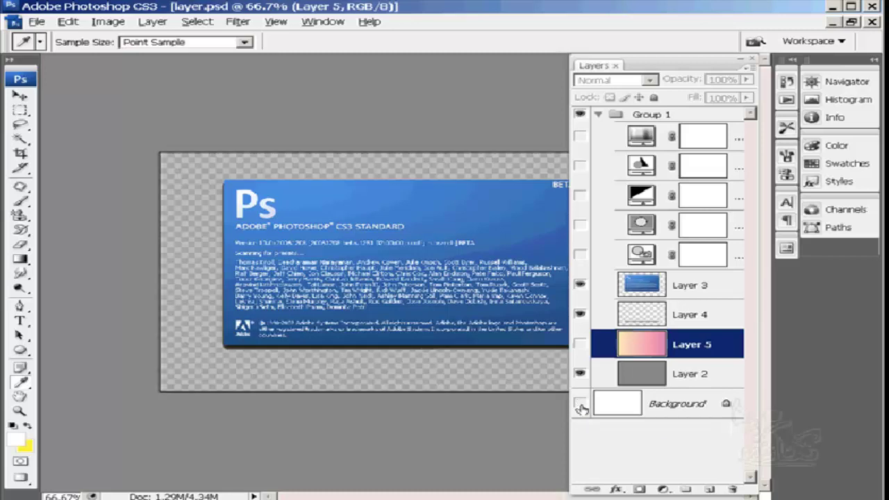
{"action": "left_click", "coordinate": [691, 376]}
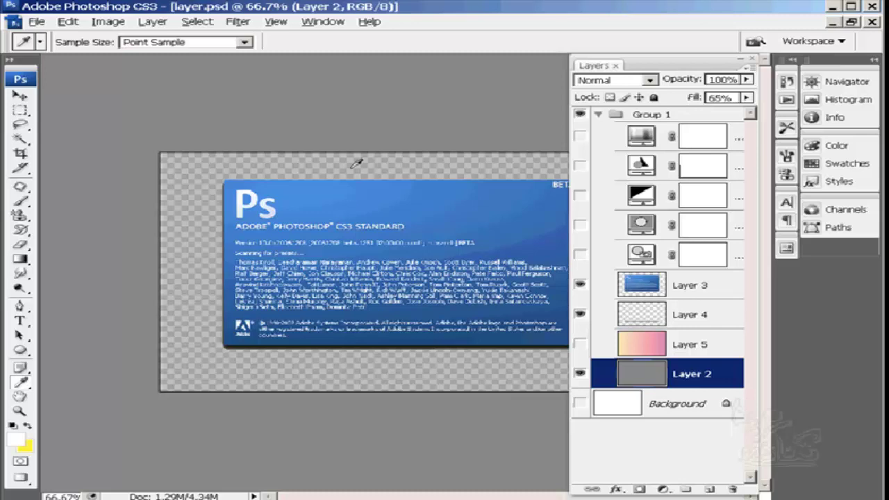
- Set Layer 2's fill to 100%, hide Layer 2, and show Layer 4
{"action": "left_click", "coordinate": [749, 99]}
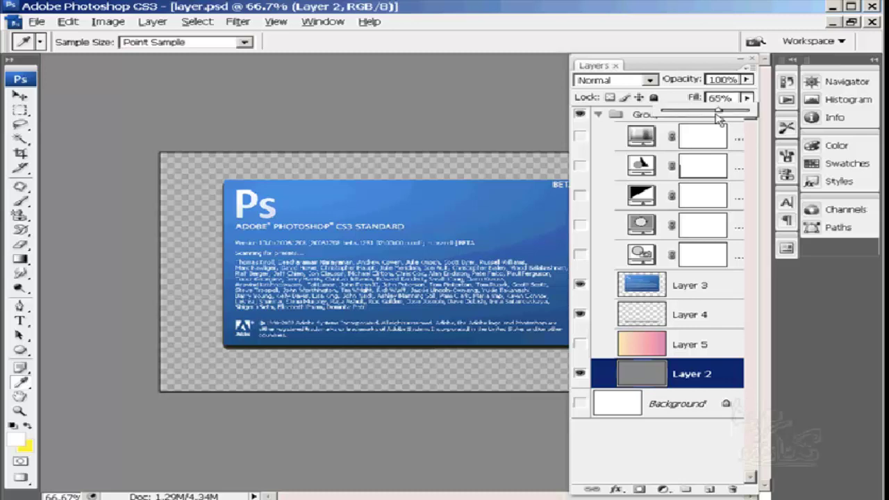
{"action": "left_click_drag", "start_coordinate": [717, 115], "coordinate": [743, 107]}
{"action": "key", "text": "Return"}
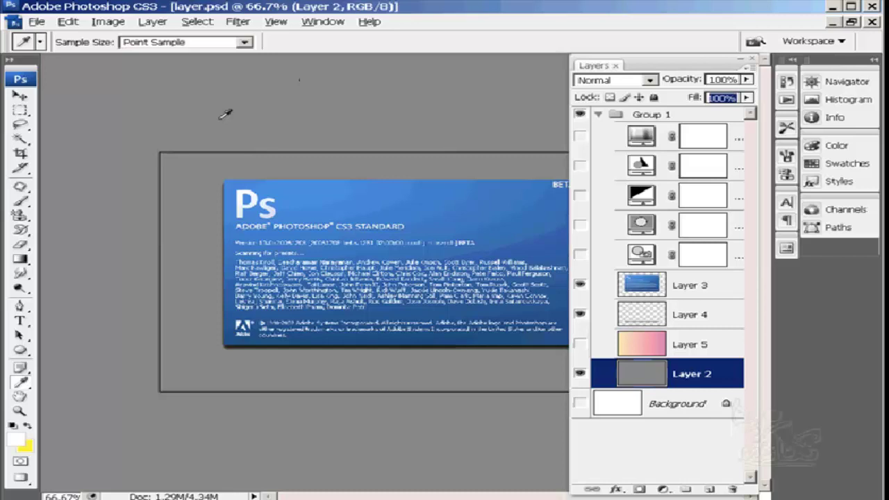
{"action": "left_click", "coordinate": [580, 374]}
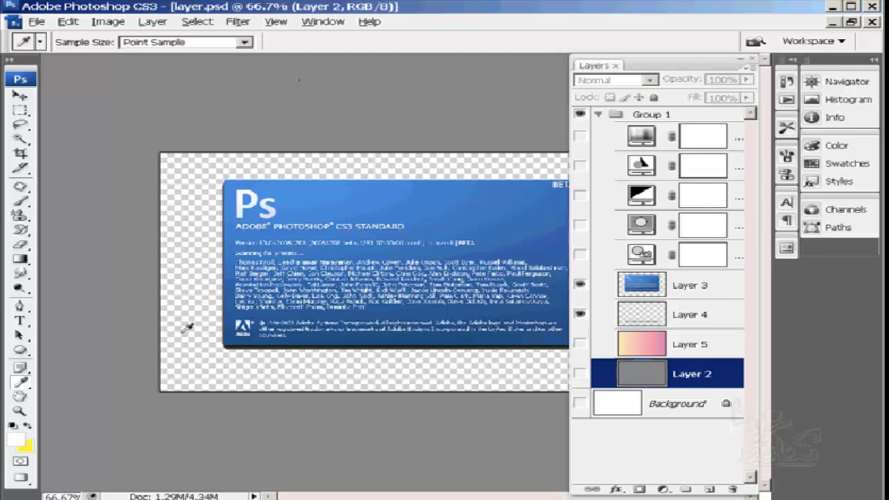
{"action": "left_click", "coordinate": [580, 315]}
{"action": "key", "text": "z"}
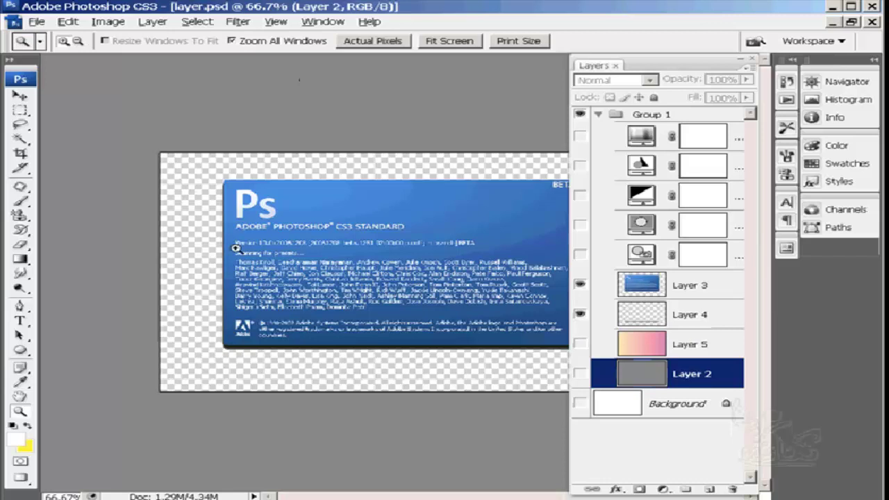
{"action": "left_click", "coordinate": [235, 248]}
{"action": "left_click", "coordinate": [149, 202]}
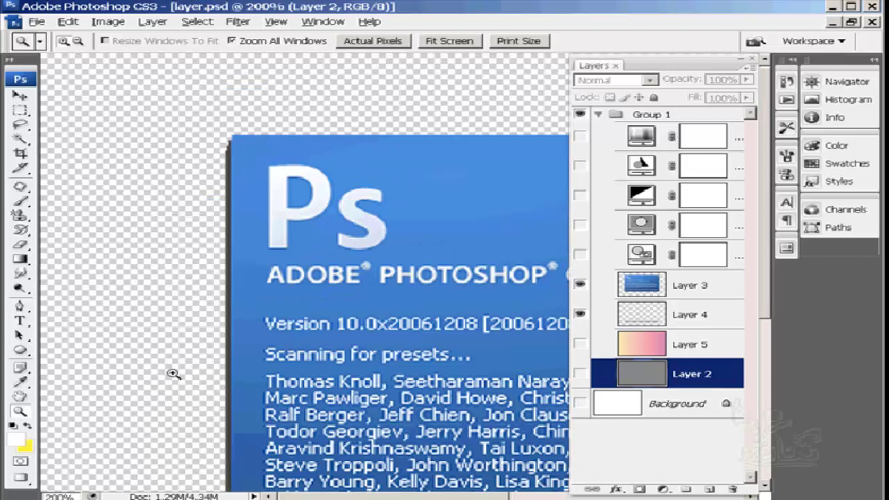
{"action": "key", "text": "space"}
{"action": "mouse_move", "coordinate": [179, 369]}
{"action": "left_mouse_down"}
{"action": "mouse_move", "coordinate": [183, 241]}
{"action": "mouse_move", "coordinate": [168, 264]}
{"action": "left_mouse_up"}
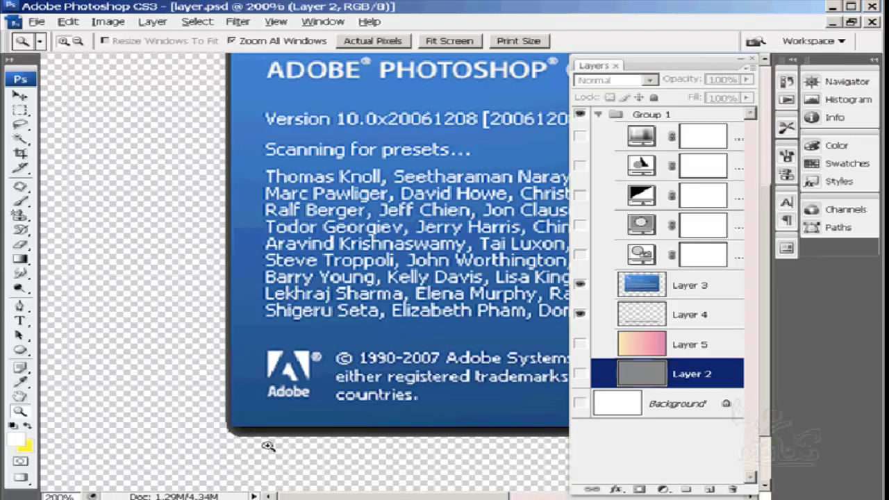
{"action": "left_click", "coordinate": [581, 374]}
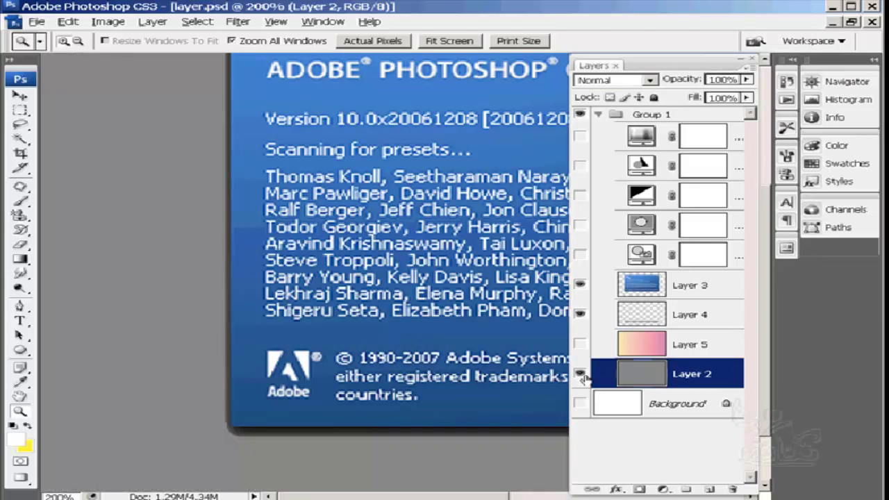
{"action": "left_click", "coordinate": [451, 41]}
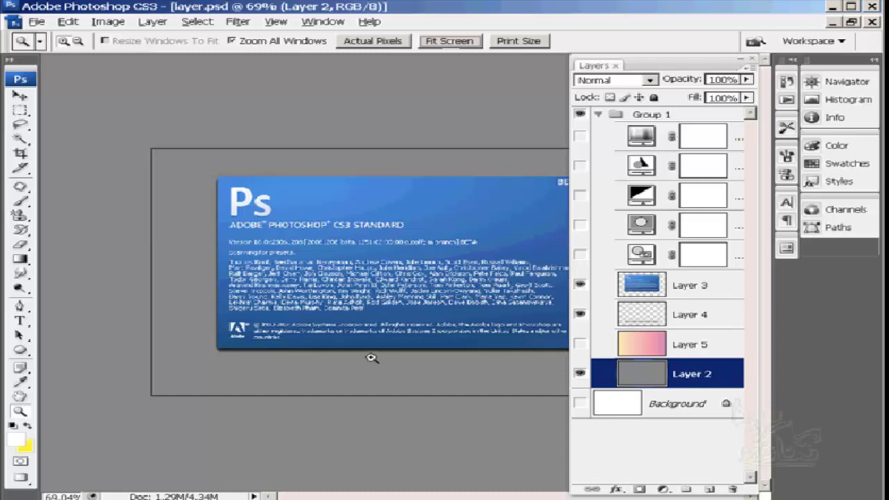
{"action": "left_click", "coordinate": [579, 316]}
{"action": "left_click", "coordinate": [579, 317]}
{"action": "left_click", "coordinate": [579, 316]}
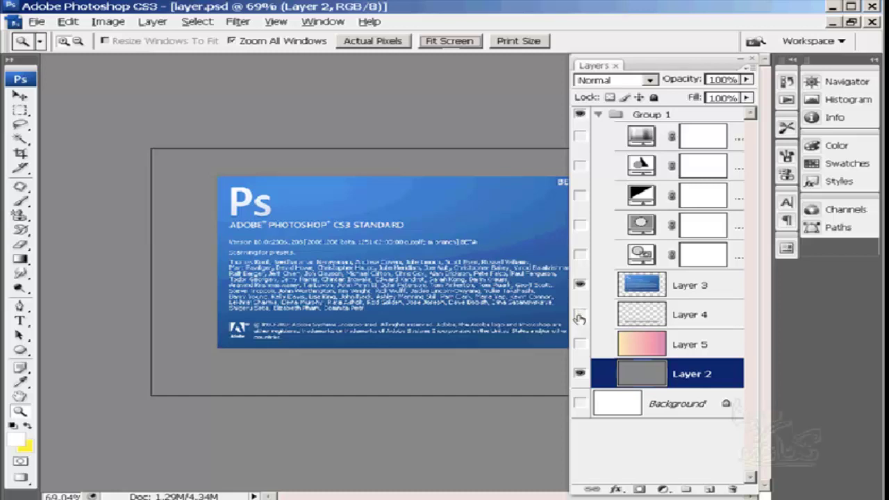
{"action": "left_click", "coordinate": [579, 317]}
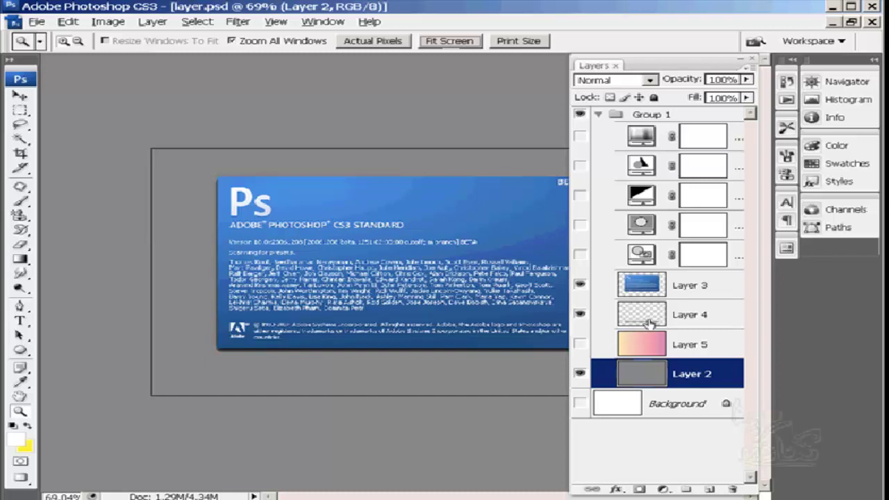
{"action": "left_click", "coordinate": [211, 352]}
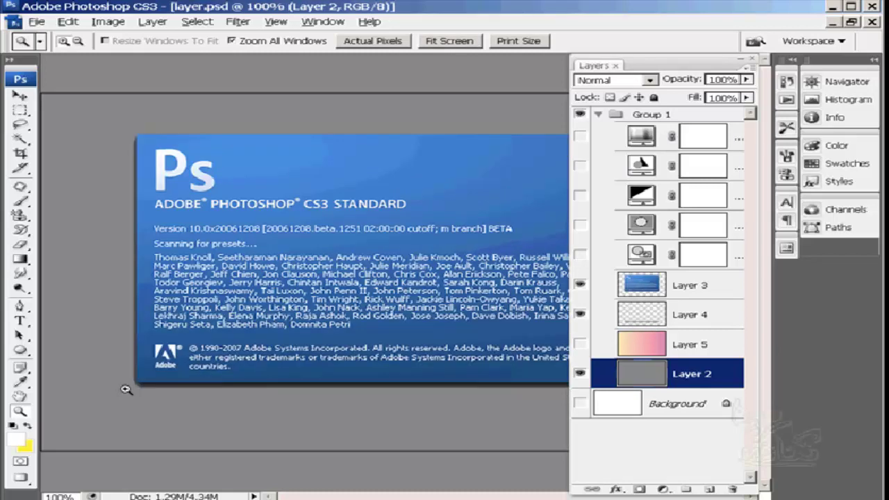
{"action": "left_click", "coordinate": [220, 356]}
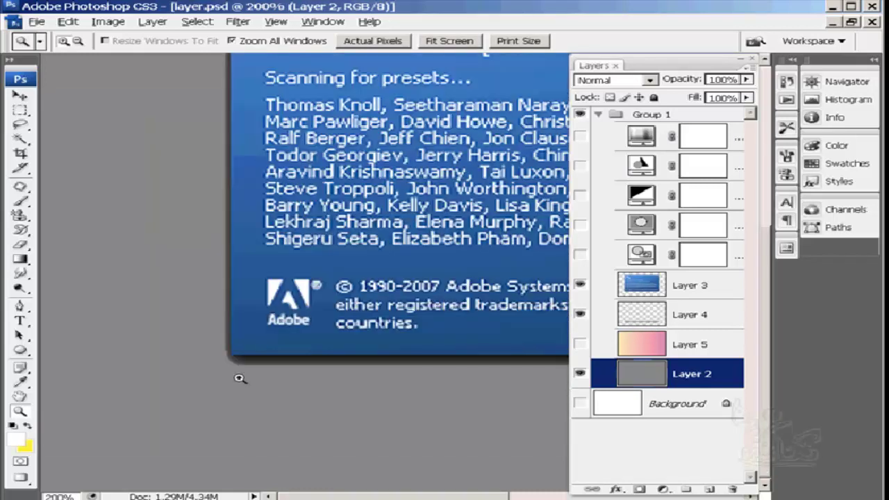
{"action": "left_click", "coordinate": [579, 373]}
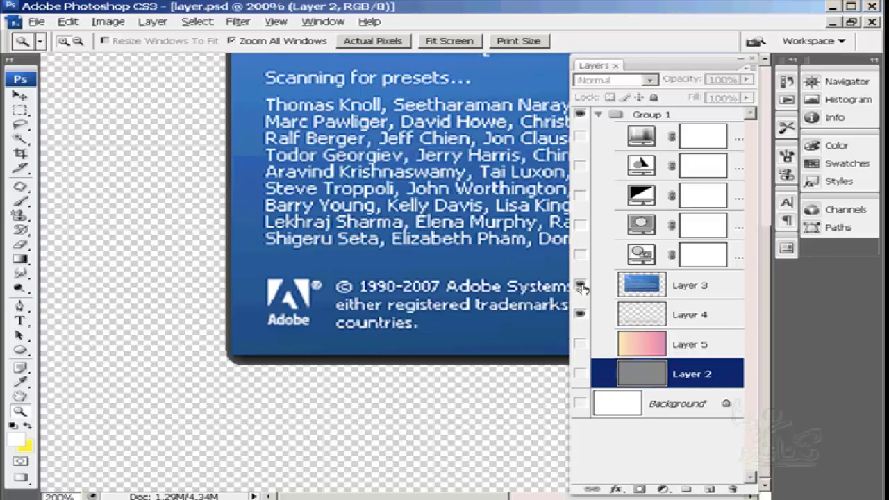
- Toggle Layer 3 off and on, show Layer 5, hide Layer 4, and fit the image on screen
{"action": "left_click", "coordinate": [580, 286]}
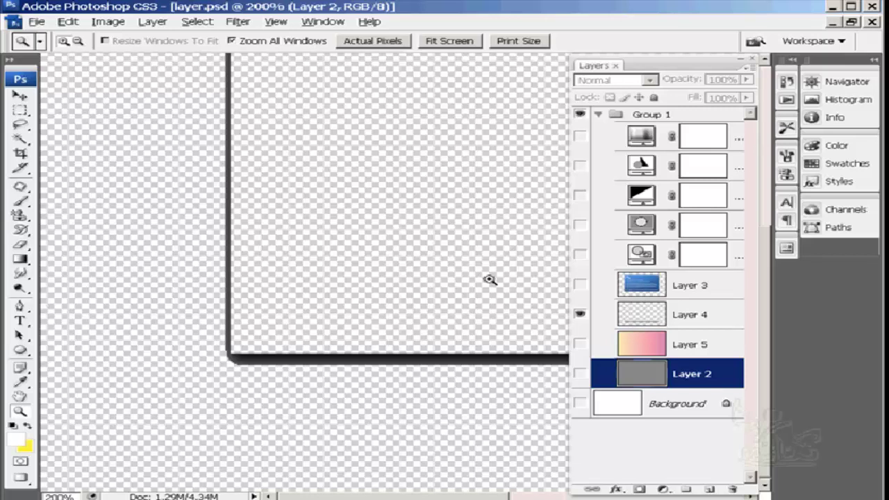
{"action": "left_click", "coordinate": [580, 285]}
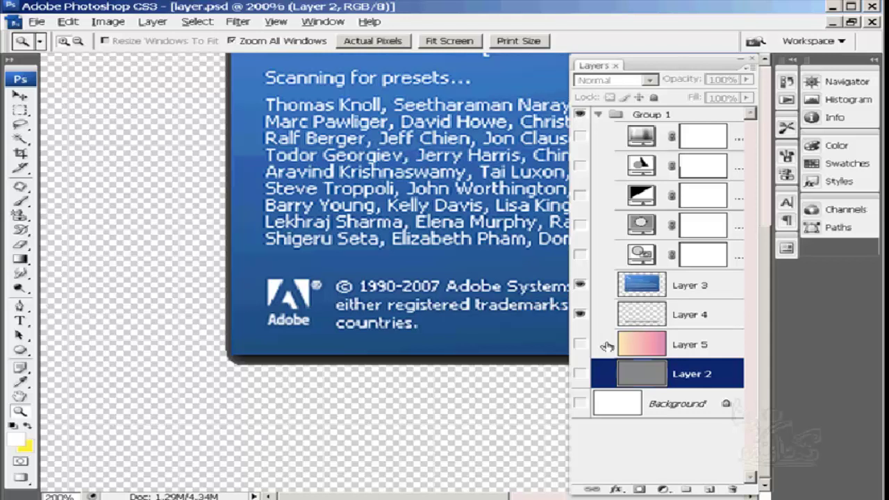
{"action": "left_click", "coordinate": [580, 346]}
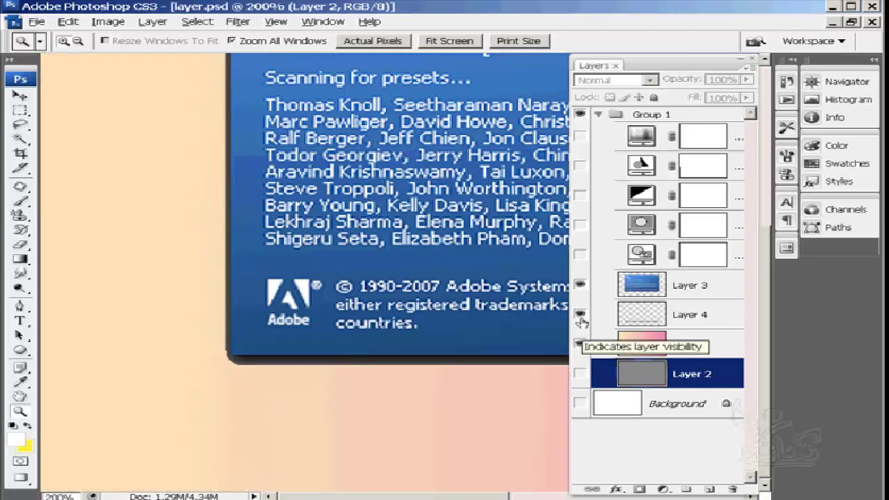
{"action": "left_click", "coordinate": [580, 317]}
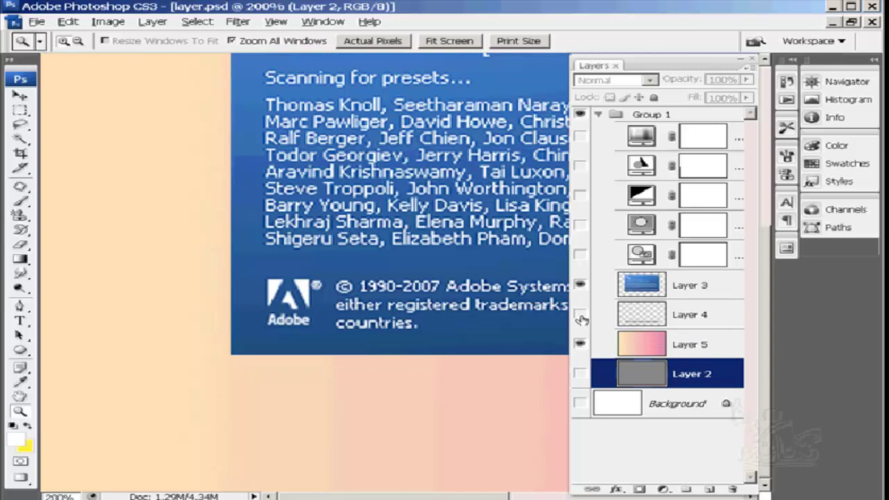
{"action": "left_click", "coordinate": [442, 41]}
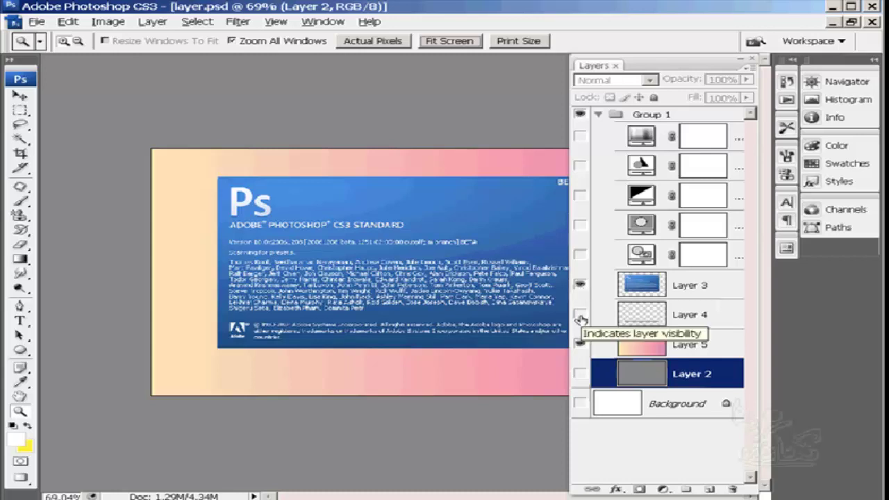
- Toggle Layer 4 and Layer 2 visibility, then hide Layer 3's splash image
{"action": "left_click", "coordinate": [580, 317]}
{"action": "left_click", "coordinate": [580, 317]}
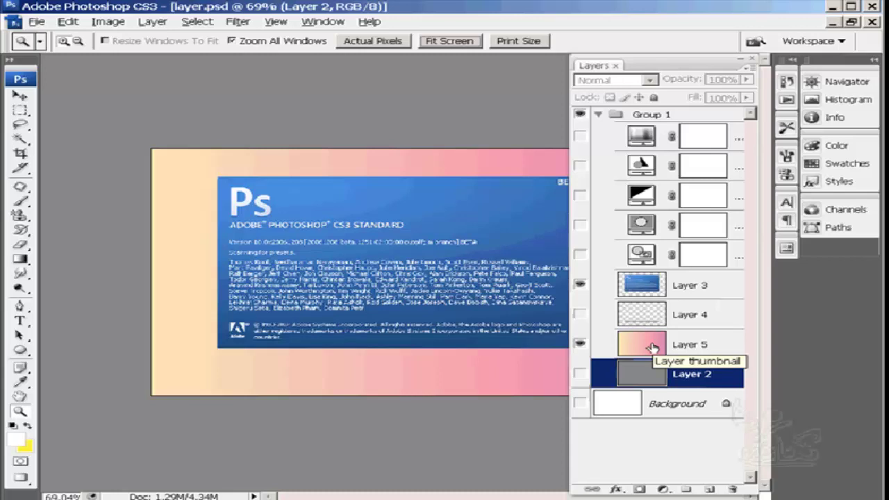
{"action": "left_click", "coordinate": [579, 373]}
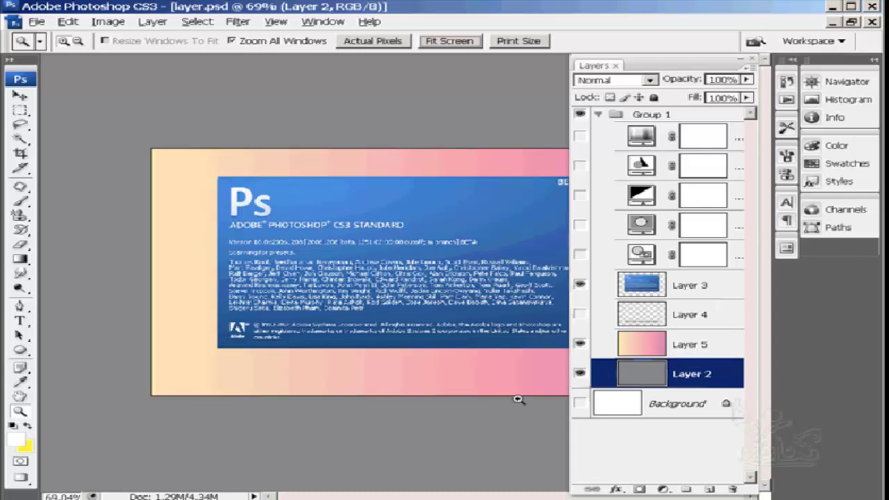
{"action": "left_click", "coordinate": [580, 286]}
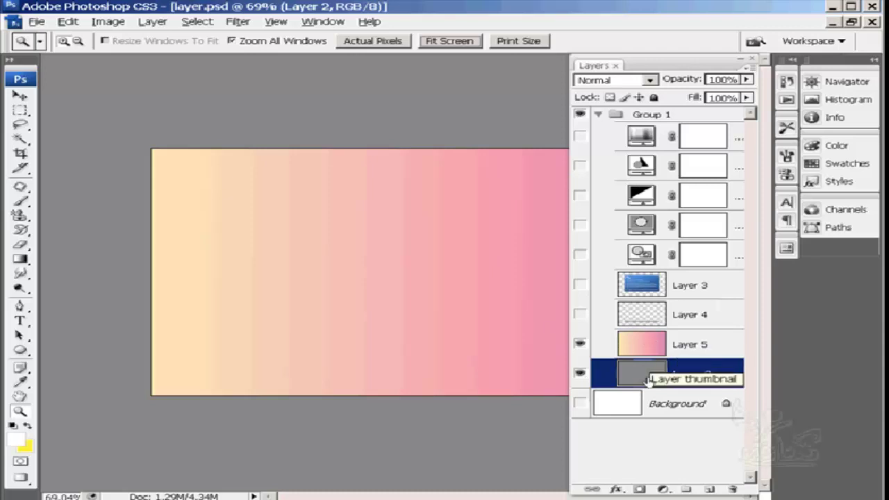
- Select Layer 5 and lower its fill to 43% to fade the gradient
{"action": "left_click_drag", "start_coordinate": [648, 381], "coordinate": [650, 351]}
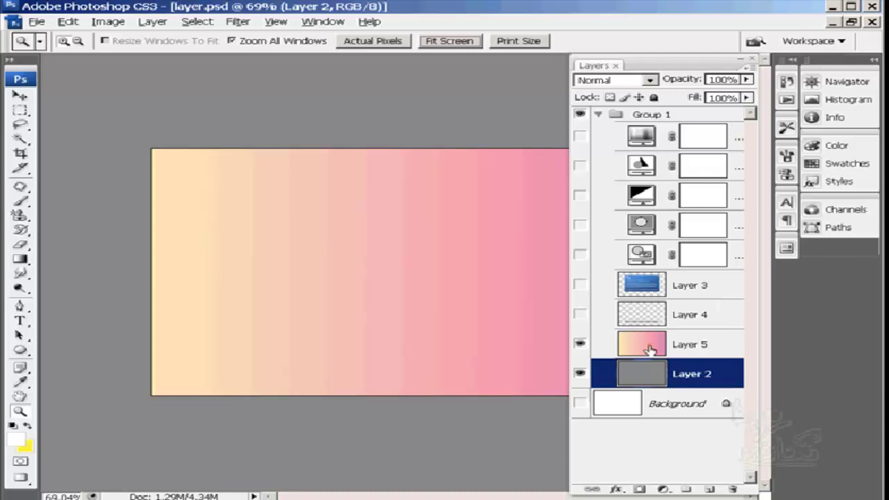
{"action": "left_click", "coordinate": [649, 351]}
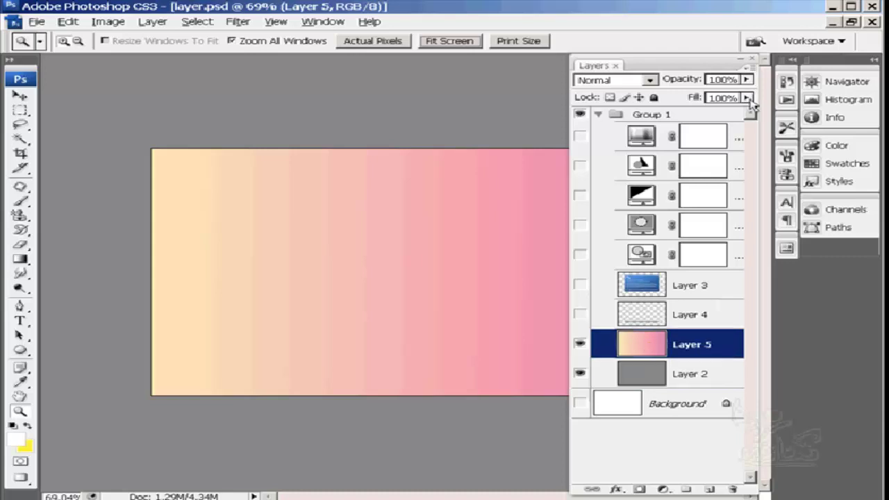
{"action": "left_click", "coordinate": [748, 99]}
{"action": "left_click_drag", "start_coordinate": [749, 114], "coordinate": [699, 114]}
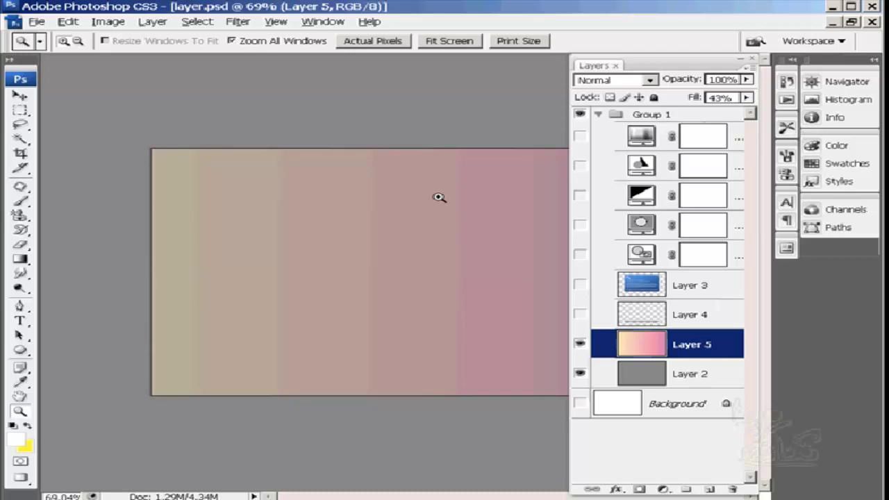
{"action": "left_click", "coordinate": [19, 95]}
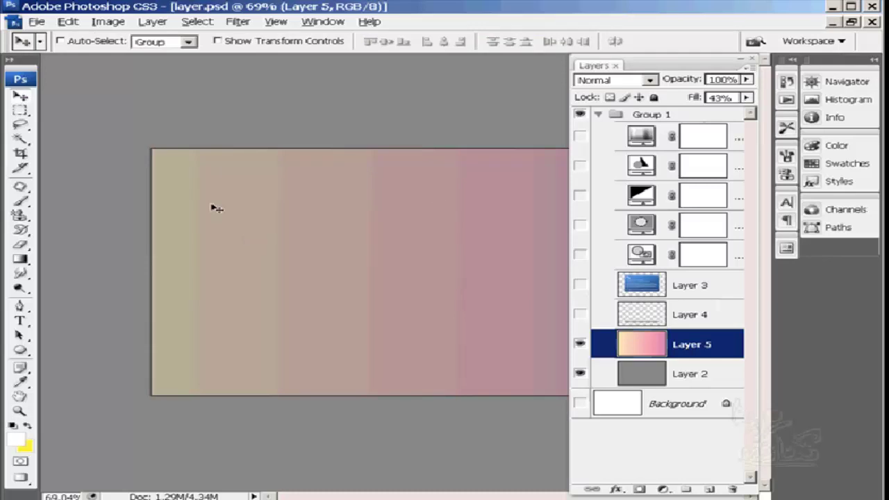
- Shift the gradient right and back, then hide Layer 5 and show Layers 4, 3 and Background
{"action": "left_click_drag", "start_coordinate": [307, 243], "coordinate": [425, 241]}
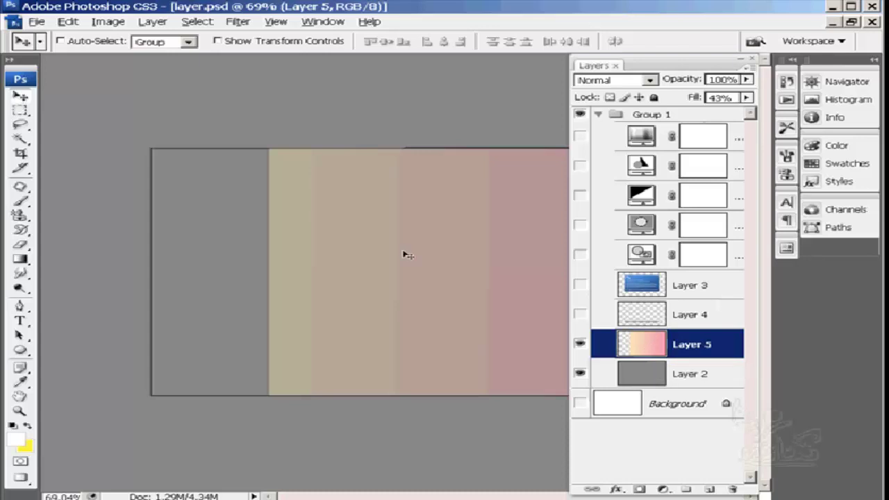
{"action": "key", "text": "shift+Left"}
{"action": "key", "text": "shift+Left"}
{"action": "key", "text": "shift+Left"}
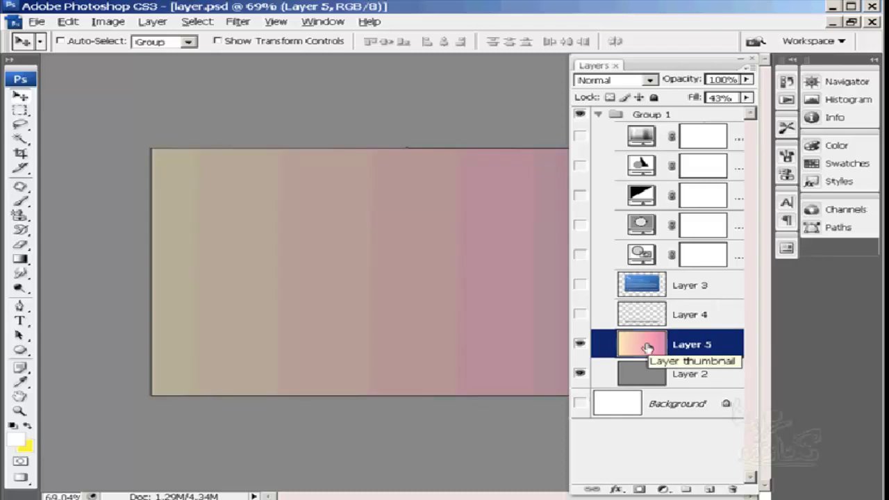
{"action": "left_click", "coordinate": [579, 343]}
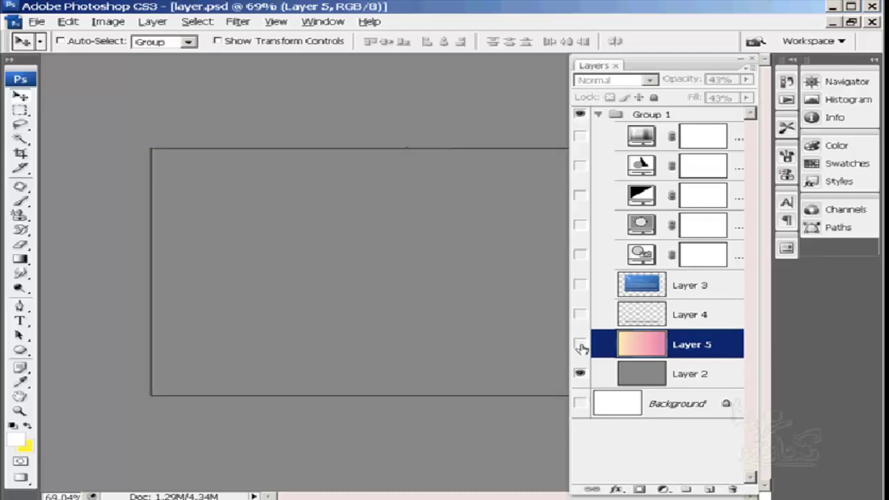
{"action": "left_click", "coordinate": [579, 315]}
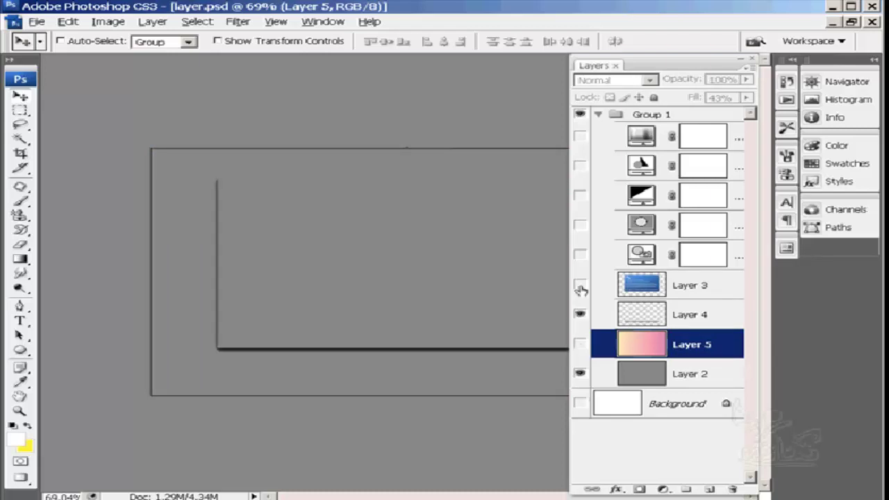
{"action": "left_click", "coordinate": [580, 285]}
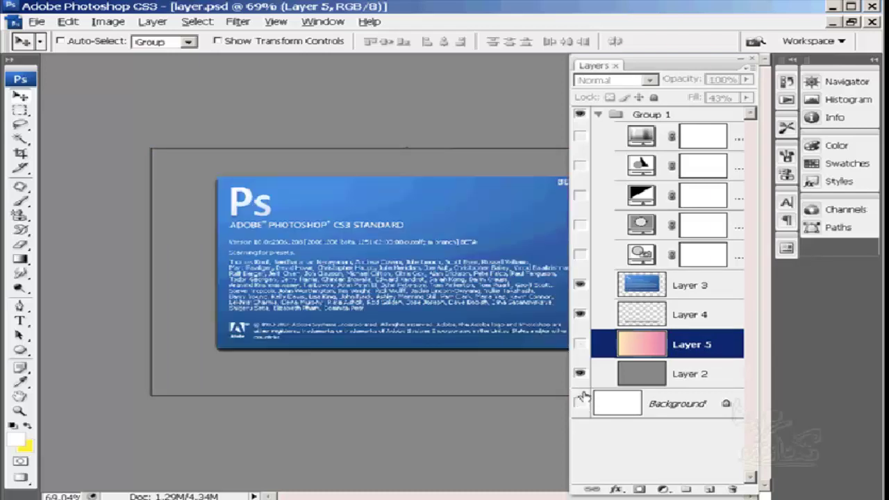
{"action": "left_click", "coordinate": [580, 403]}
- Widen the Layers panel and preview each Group 1 adjustment layer individually, toggling it on and off
{"action": "left_click_drag", "start_coordinate": [564, 113], "coordinate": [439, 112]}
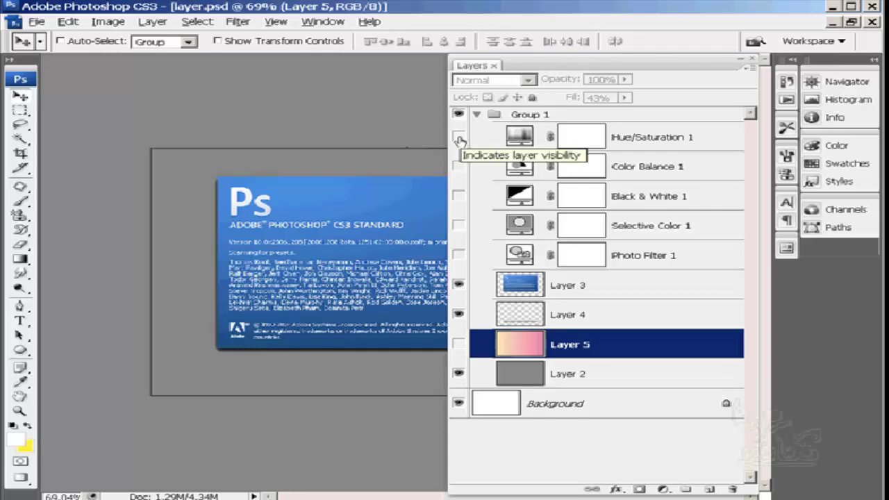
{"action": "left_click", "coordinate": [458, 137]}
{"action": "left_click", "coordinate": [458, 137]}
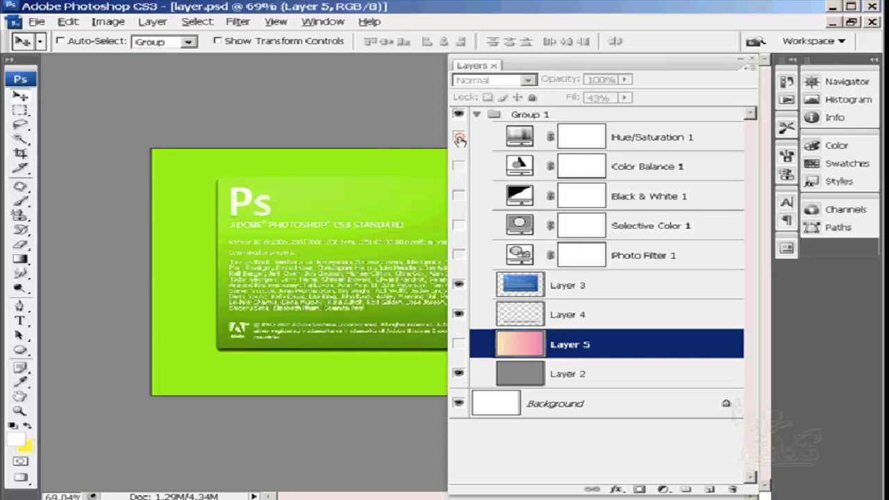
{"action": "left_click", "coordinate": [459, 167]}
{"action": "left_click", "coordinate": [459, 167]}
{"action": "left_click", "coordinate": [458, 196]}
{"action": "left_click", "coordinate": [459, 197]}
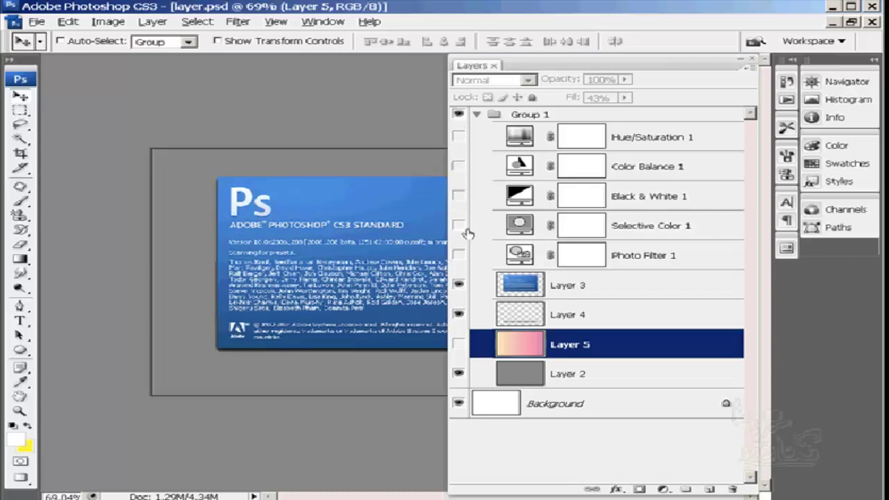
{"action": "left_click", "coordinate": [458, 226]}
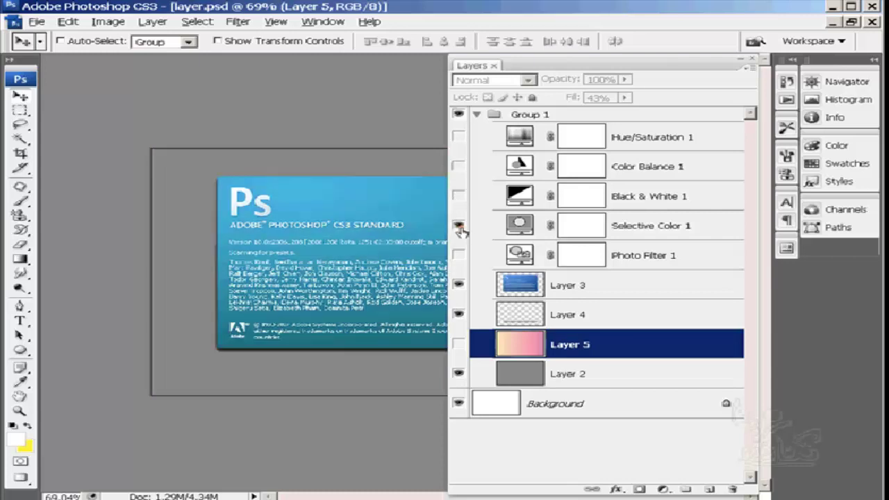
{"action": "left_click", "coordinate": [459, 226]}
{"action": "left_click", "coordinate": [458, 255]}
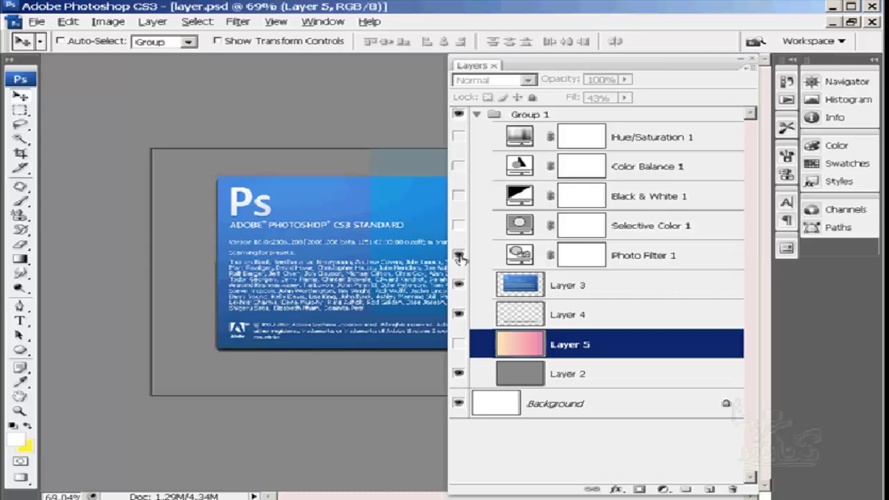
{"action": "left_click", "coordinate": [459, 256]}
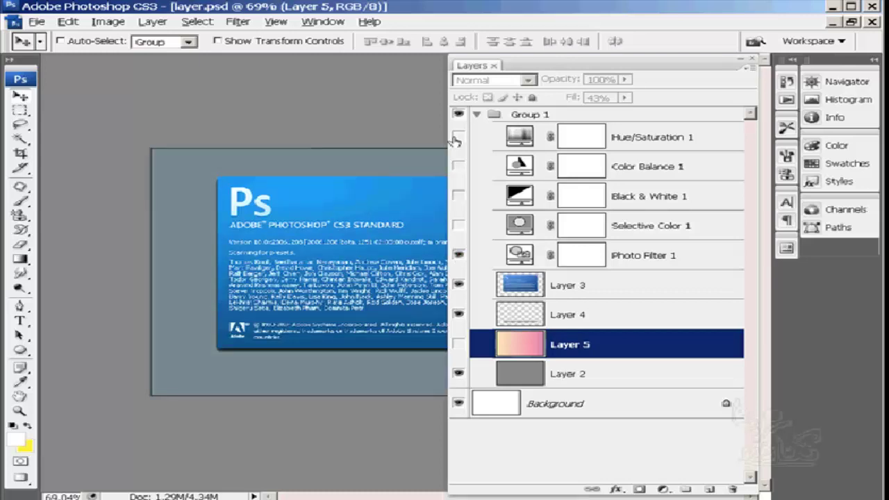
- Combine Hue/Saturation, Photo Filter, Black & White and Color Balance, ending with only Color Balance 1 visible
{"action": "left_click", "coordinate": [458, 138]}
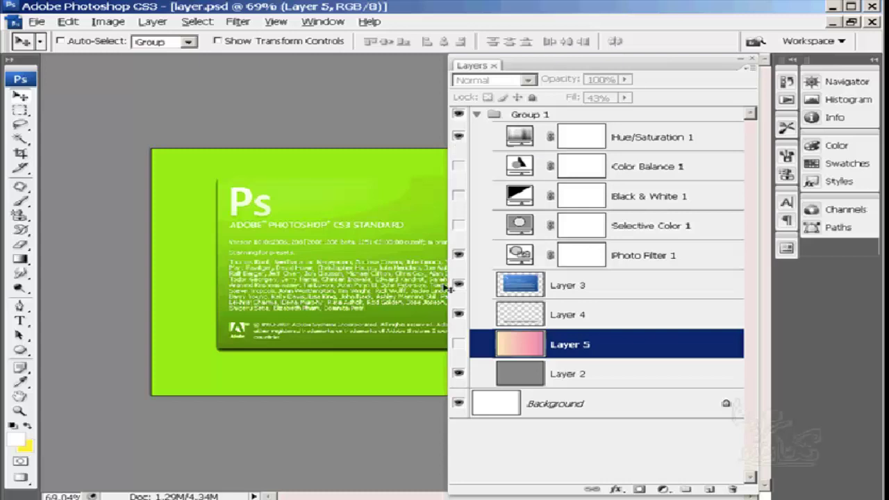
{"action": "left_click", "coordinate": [459, 256]}
{"action": "left_click", "coordinate": [458, 256]}
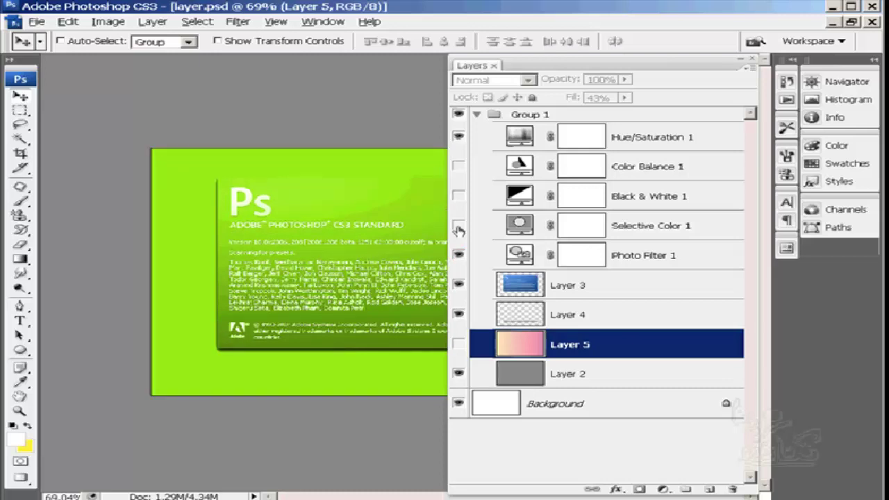
{"action": "left_click", "coordinate": [458, 195]}
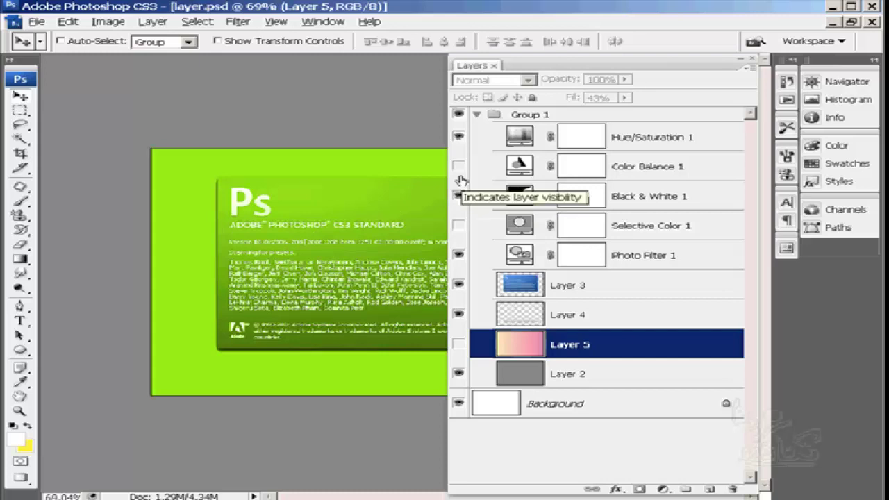
{"action": "left_click", "coordinate": [458, 167]}
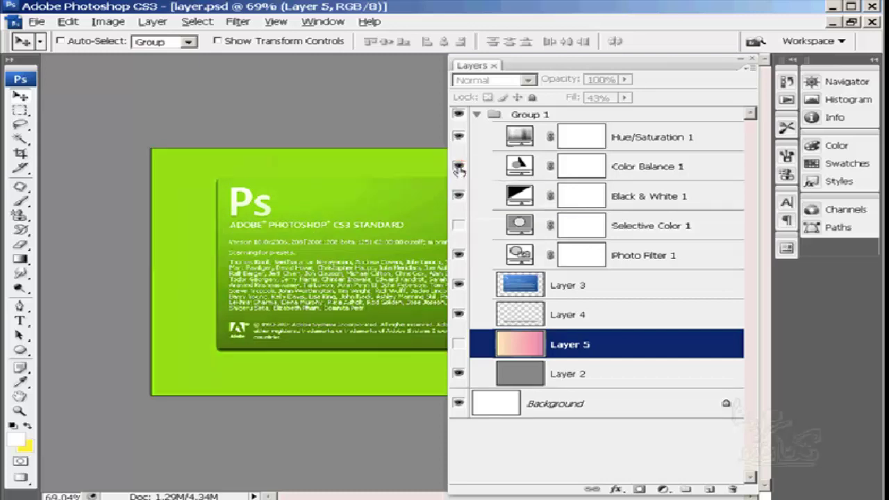
{"action": "left_click", "coordinate": [458, 203]}
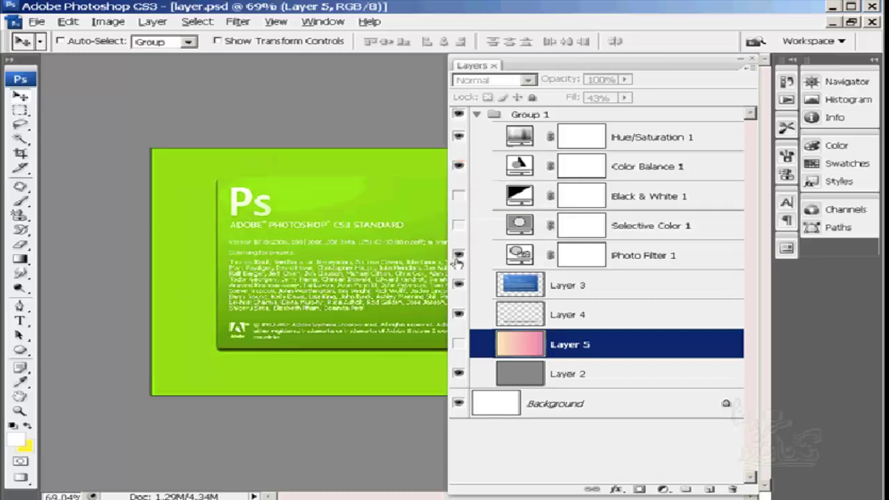
{"action": "left_click", "coordinate": [459, 256]}
{"action": "left_click", "coordinate": [458, 142]}
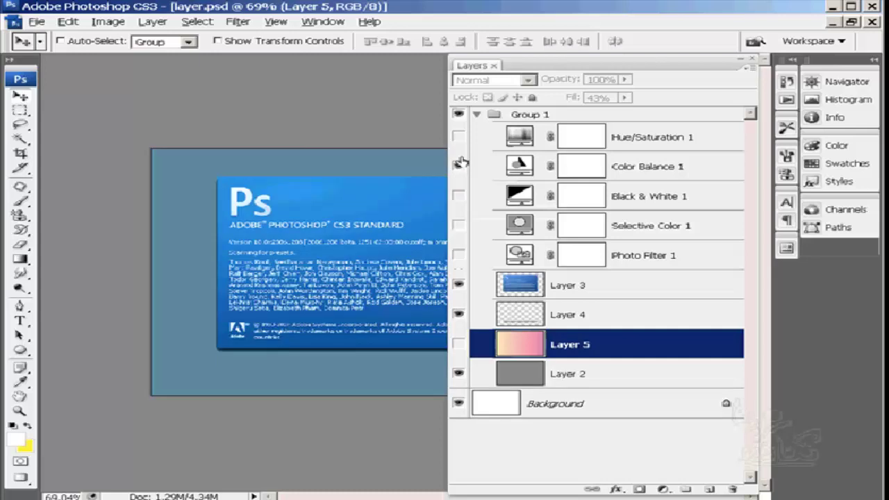